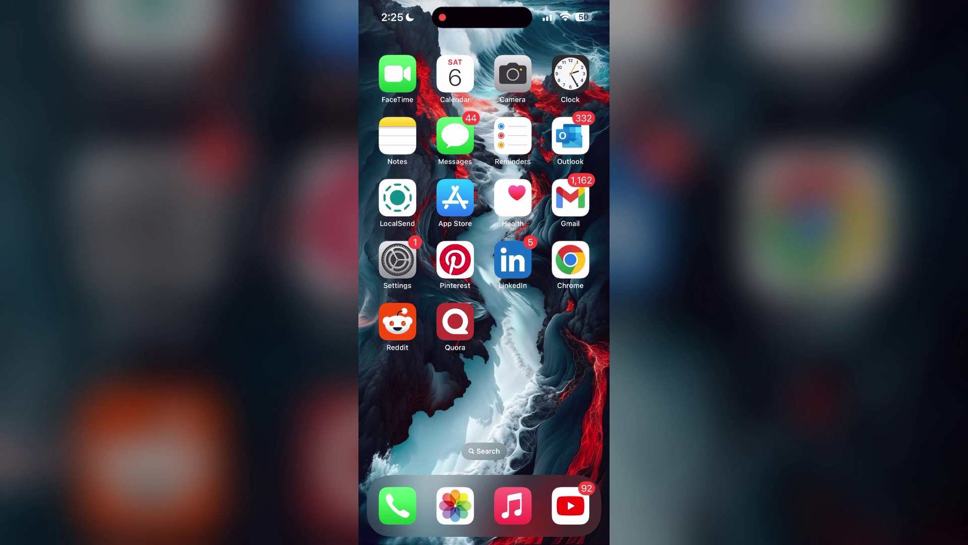
# Step: Pull down Control Center from the top-right corner of the Home Screen
pyautogui.moveTo(575, 8); pyautogui.dragTo(575, 227)
# Step: Expand Control Center's connectivity module to show Wi-Fi, Bluetooth, Airplane Mode and Cellular Data
pyautogui.click(430, 134)
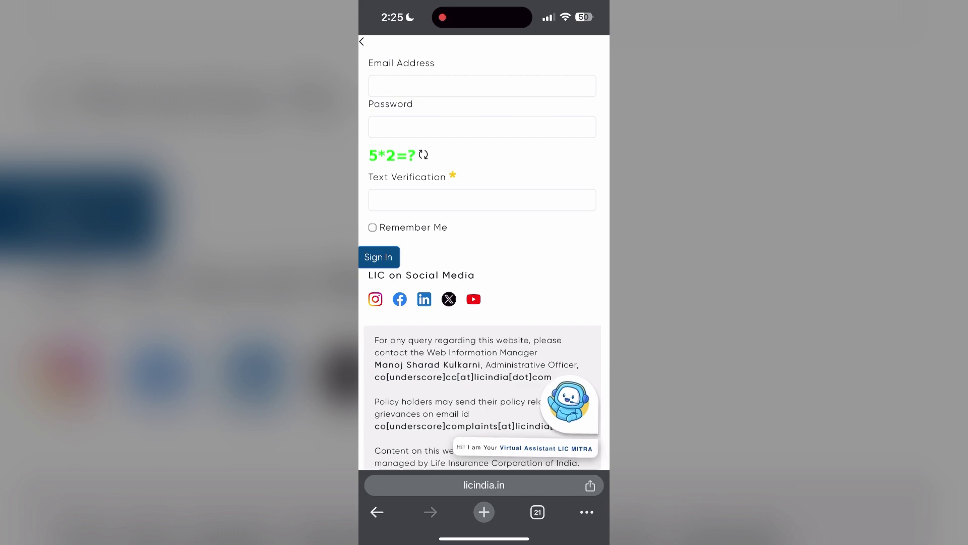
# Step: In Chrome History, bring up Delete Browsing Data and set Time Range to All Time
pyautogui.click(586, 511)
pyautogui.click(520, 285)
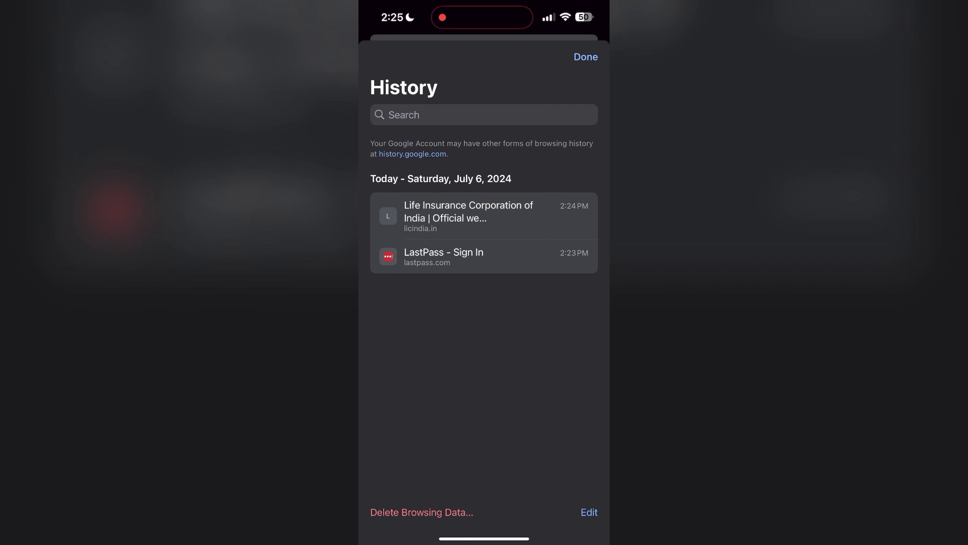
pyautogui.click(422, 512)
pyautogui.click(485, 101)
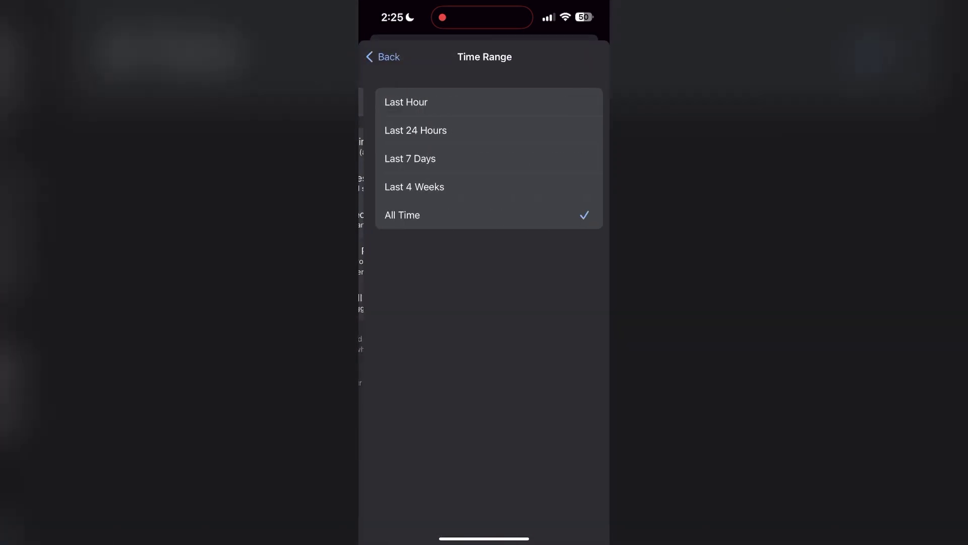
pyautogui.click(382, 56)
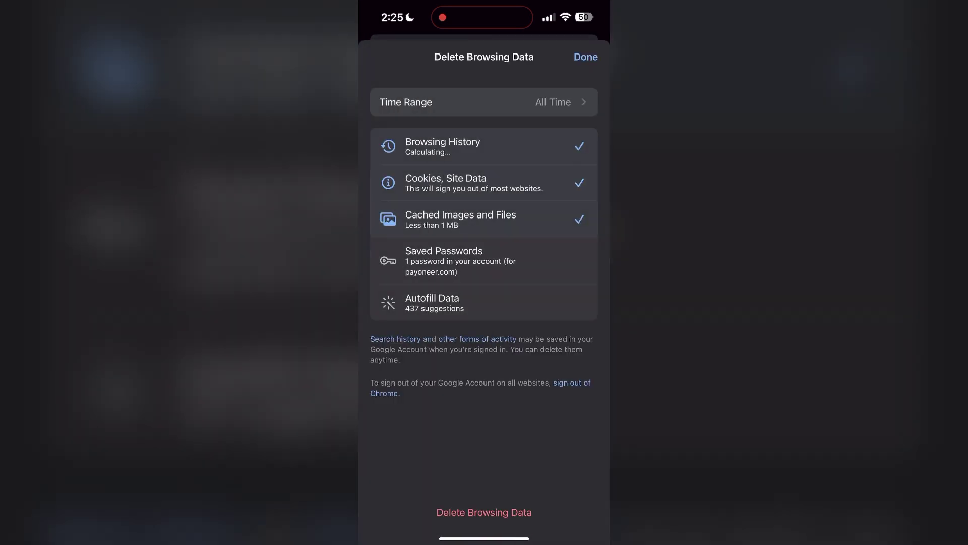
# Step: Delete the checked history, cookies and cached images and files, then close History
pyautogui.click(485, 512)
pyautogui.click(484, 470)
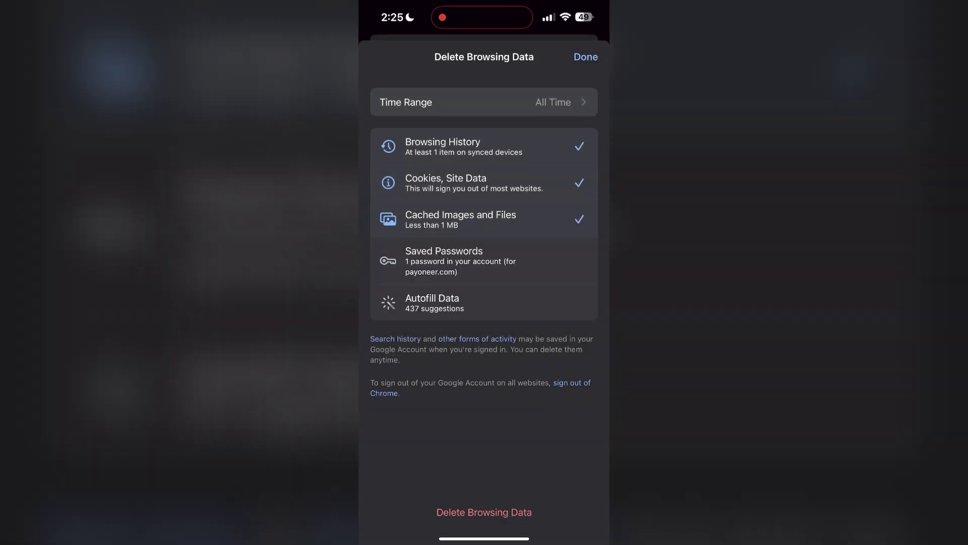
pyautogui.click(586, 57)
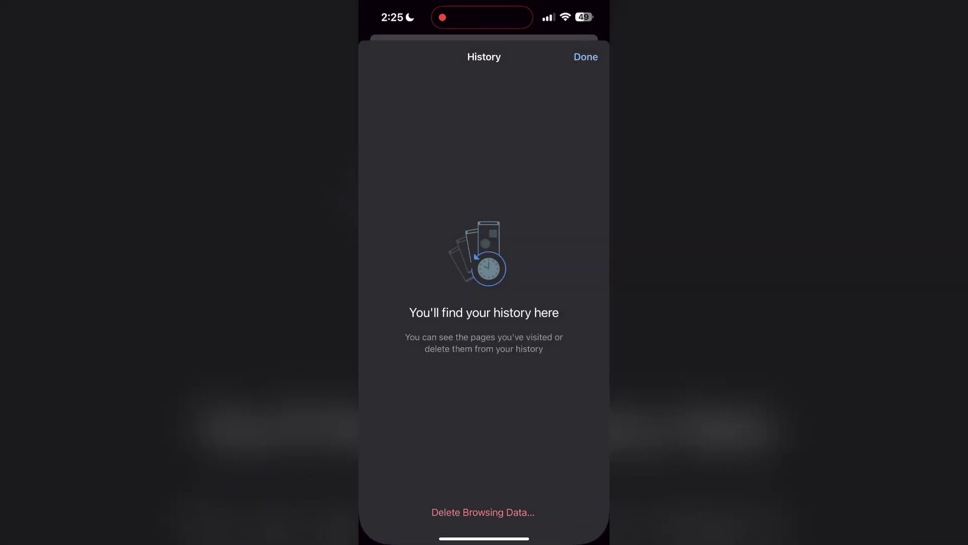
pyautogui.click(584, 57)
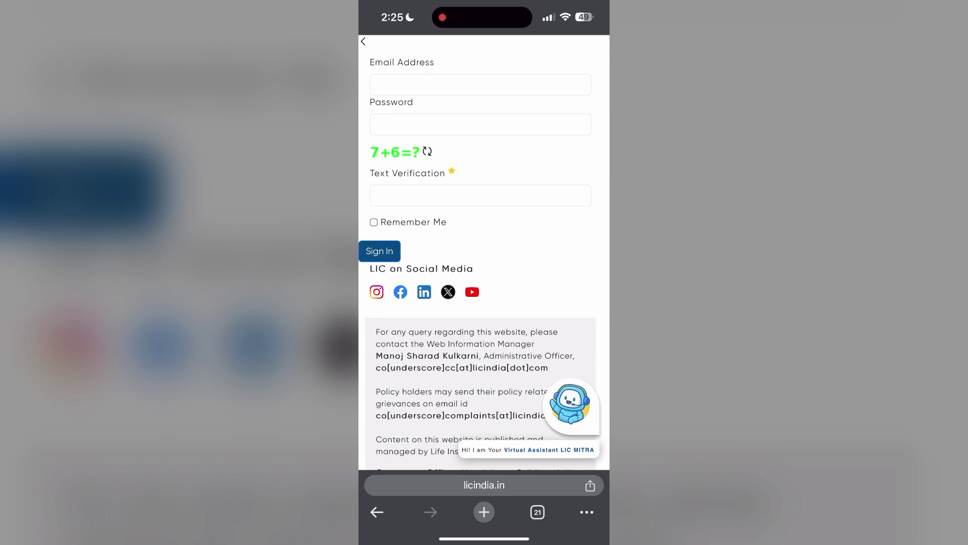
# Step: View Chrome's App Store listing (installed, version 126.0.6478.153), then relaunch Chrome on LIC India
pyautogui.moveTo(484, 539); pyautogui.dragTo(484, 302)
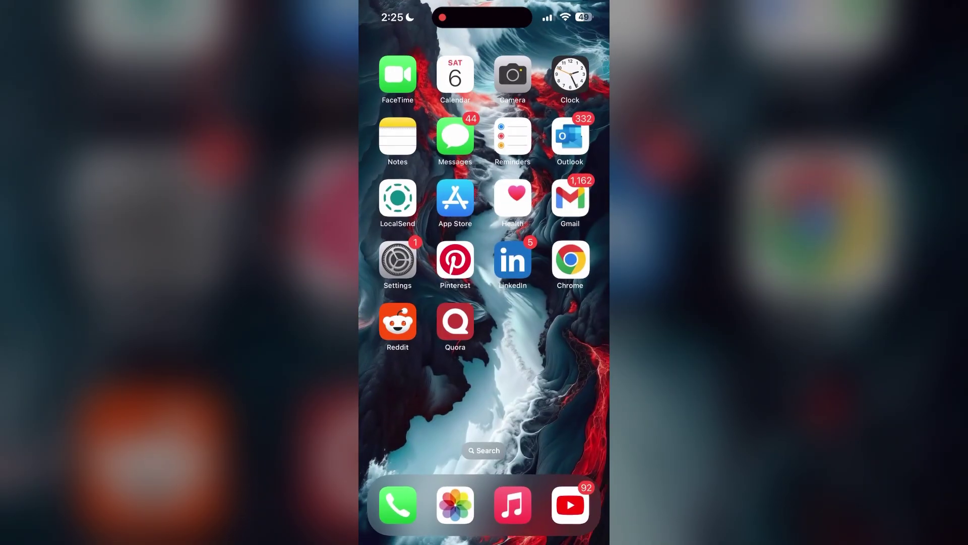
pyautogui.click(455, 198)
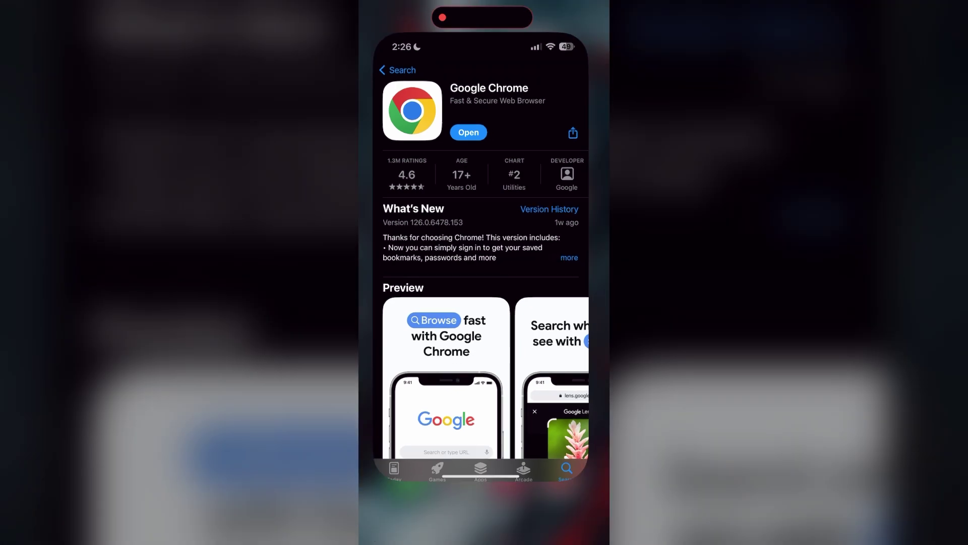
pyautogui.moveTo(485, 539); pyautogui.dragTo(485, 341)
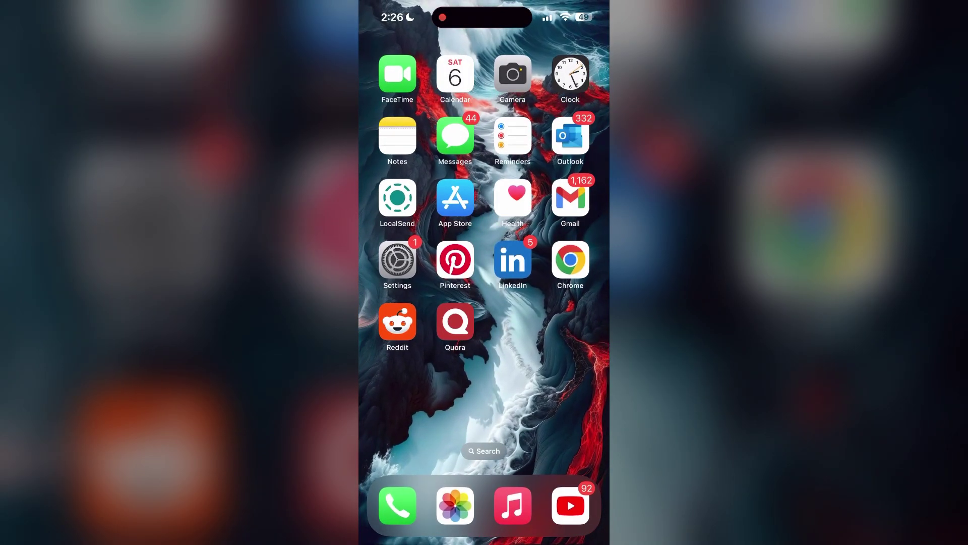
pyautogui.click(570, 260)
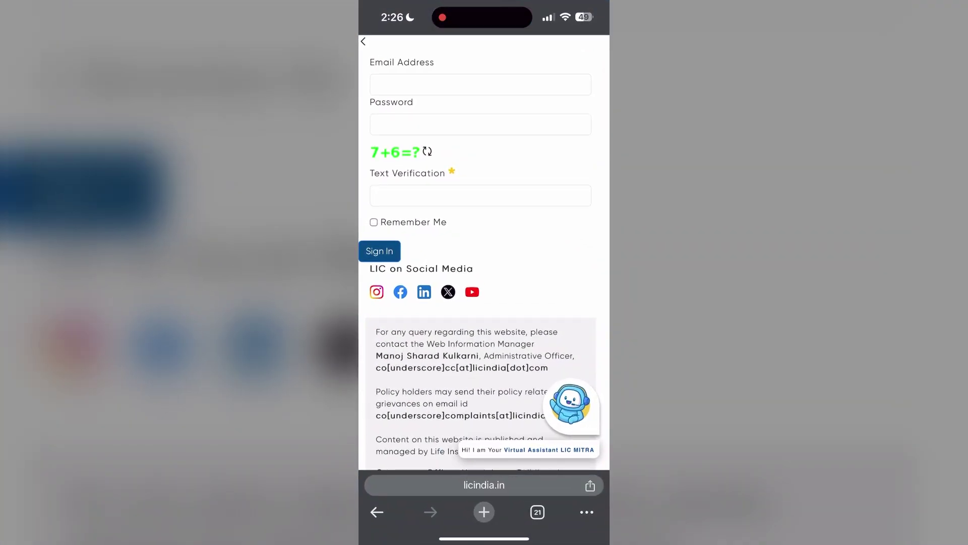
pyautogui.click(570, 405)
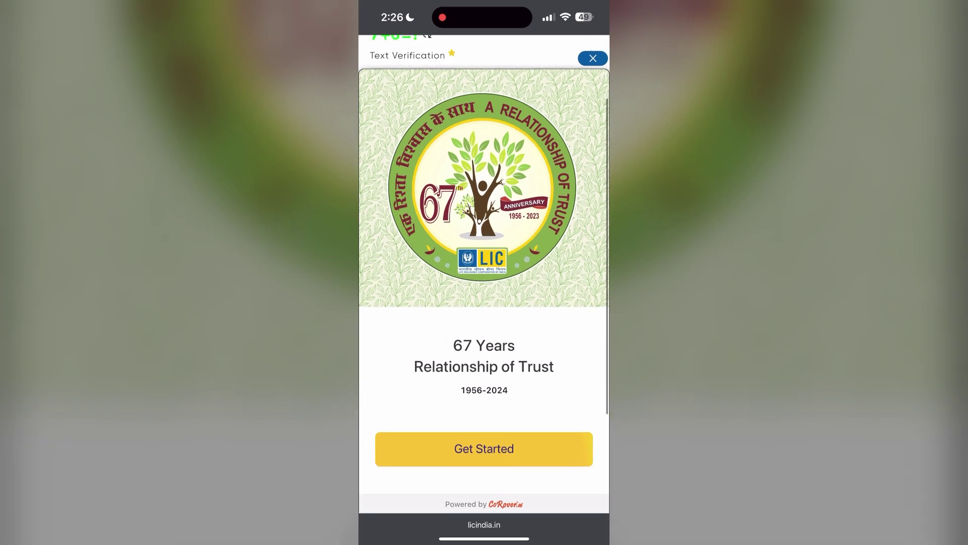
pyautogui.scroll(3, 484, 227)
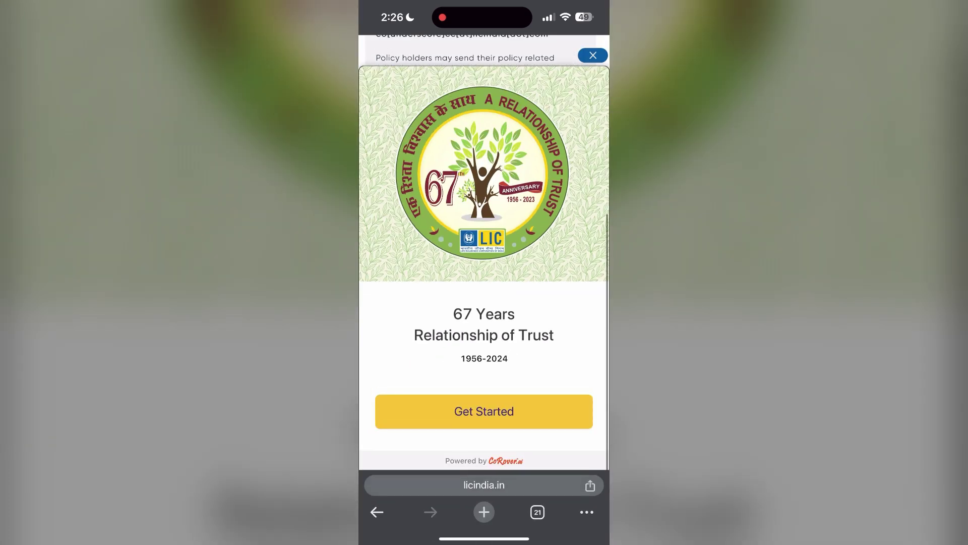
pyautogui.click(593, 55)
pyautogui.scroll(5, 484, 250)
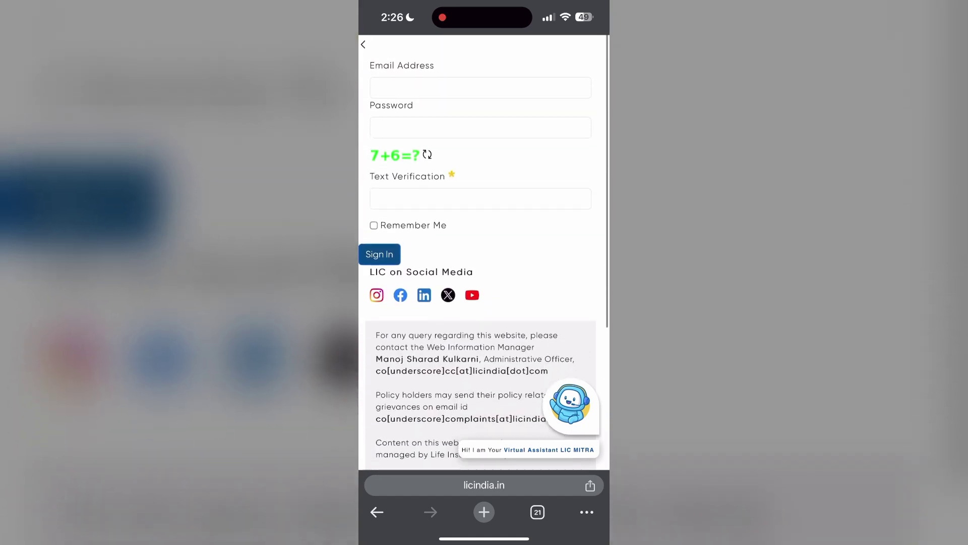